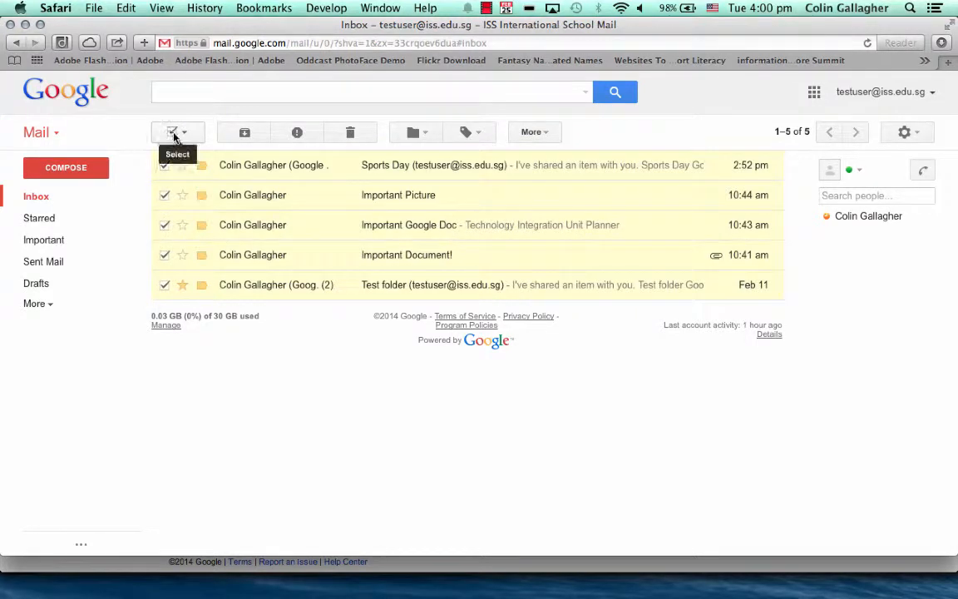
# Start a filter for messages like the selected inbox conversations, matching only the sender's address, and proceed to the filter actions.
pyautogui.click(530, 132)
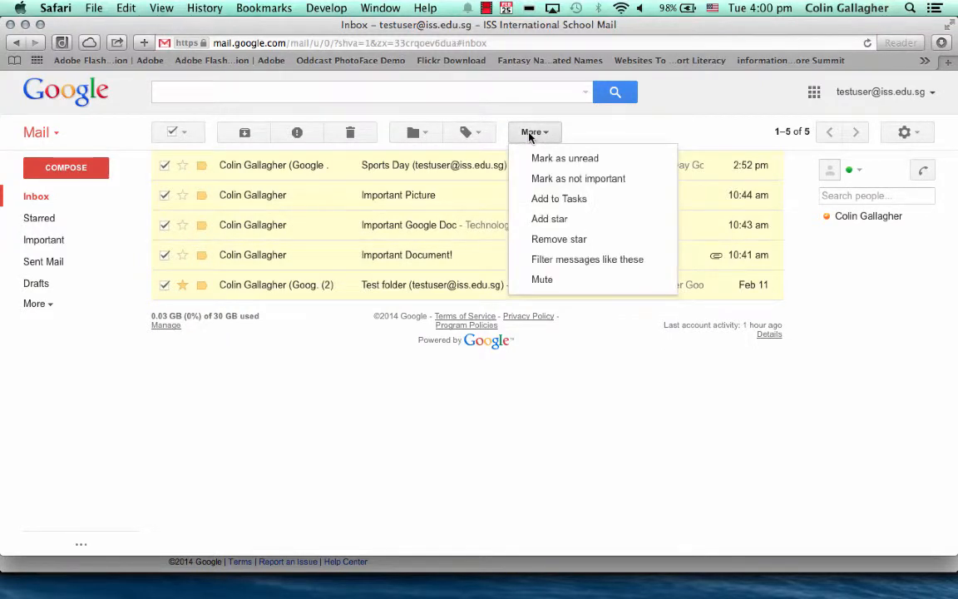
pyautogui.click(587, 261)
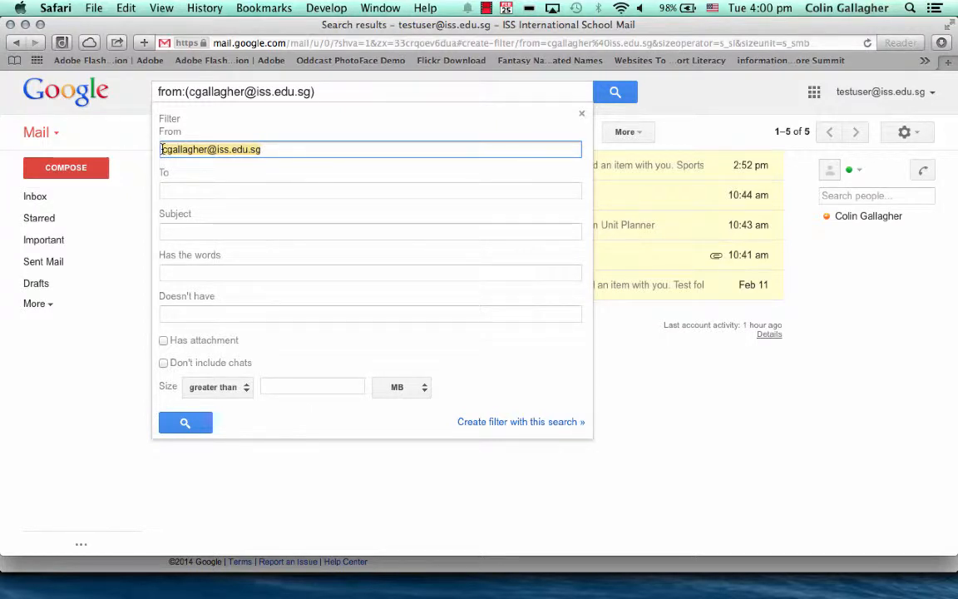
pyautogui.click(187, 191)
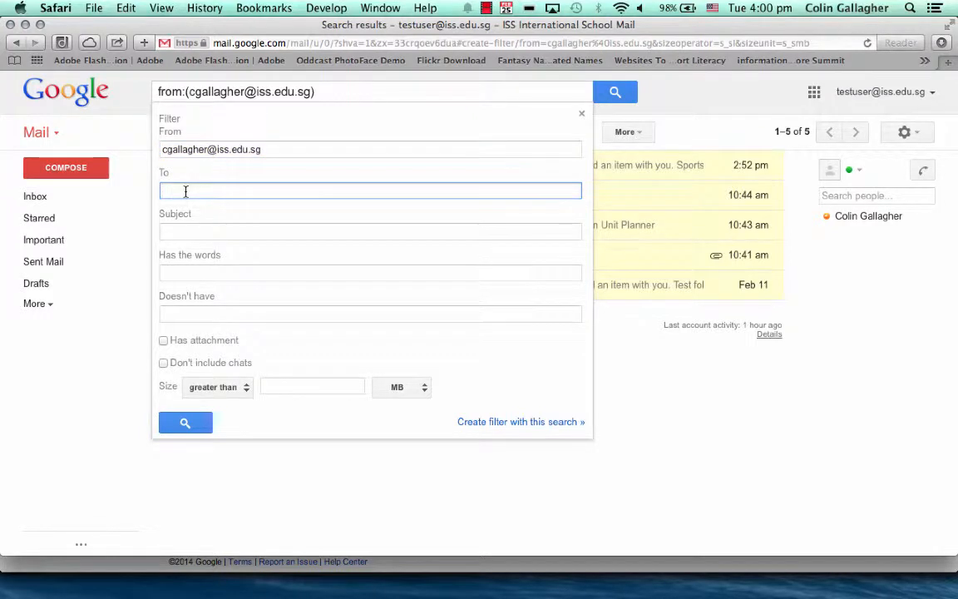
pyautogui.click(207, 231)
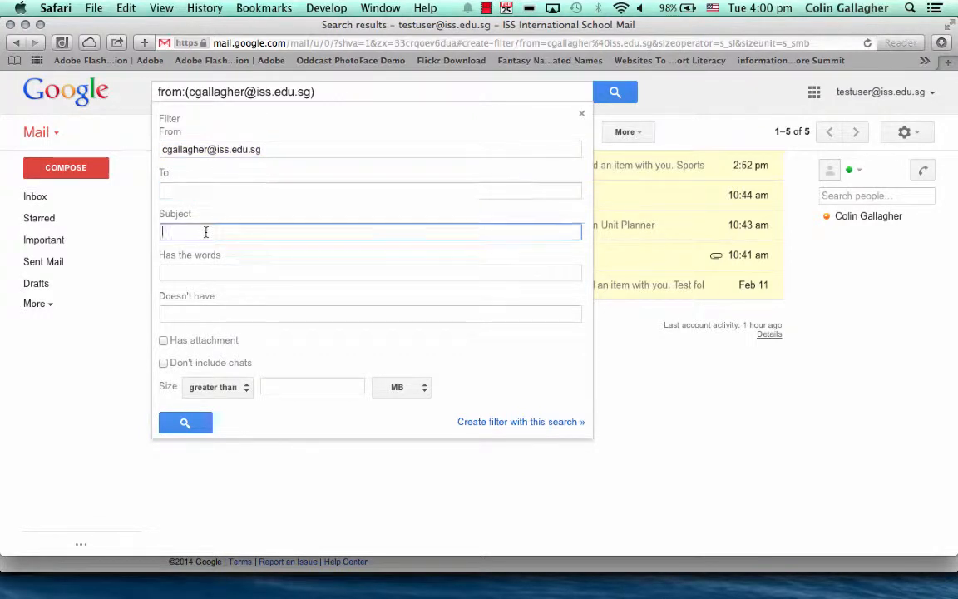
pyautogui.click(211, 275)
pyautogui.click(221, 312)
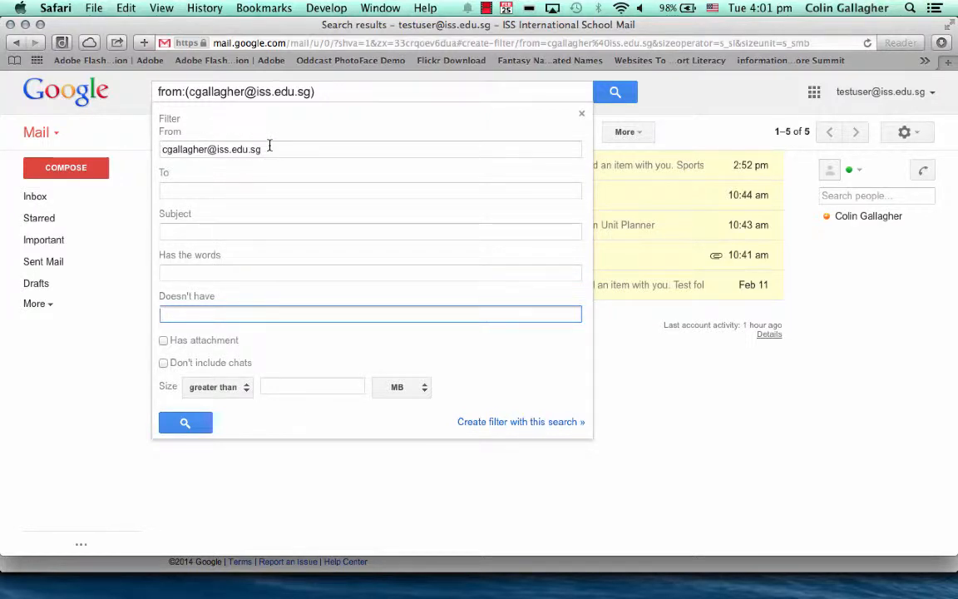
pyautogui.click(511, 423)
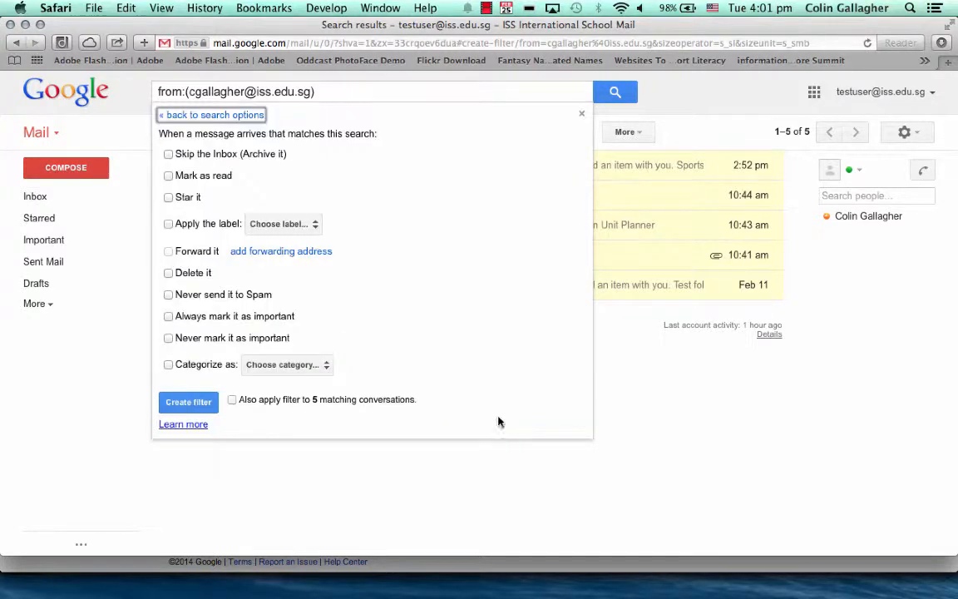
# Set the filter to star matching messages, leaving Skip the Inbox and Mark as read off.
pyautogui.click(169, 197)
pyautogui.click(169, 176)
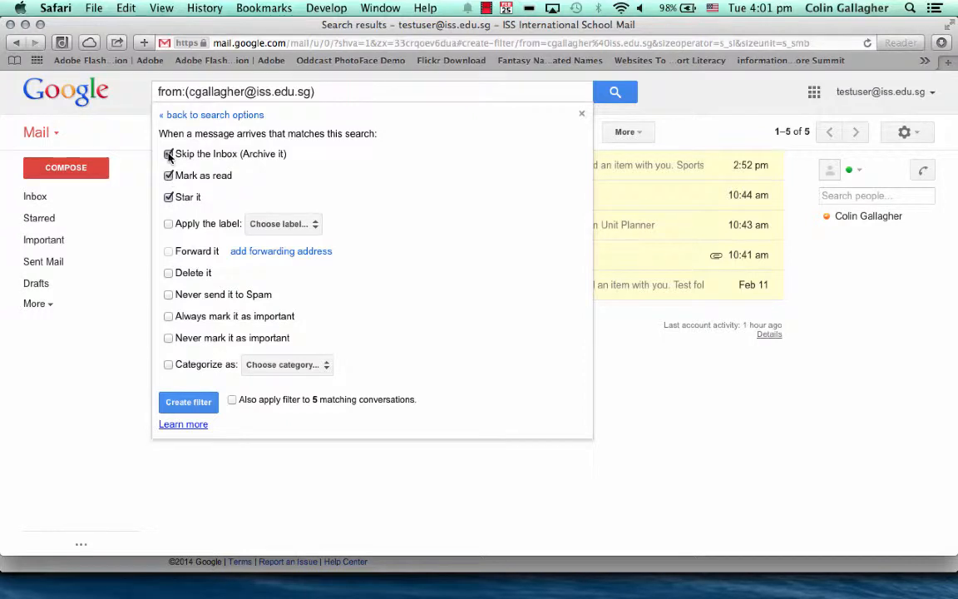
pyautogui.click(169, 155)
pyautogui.click(168, 176)
# Have the filter apply a newly created label named "Important from" plus the sender's initial and surname.
pyautogui.click(170, 225)
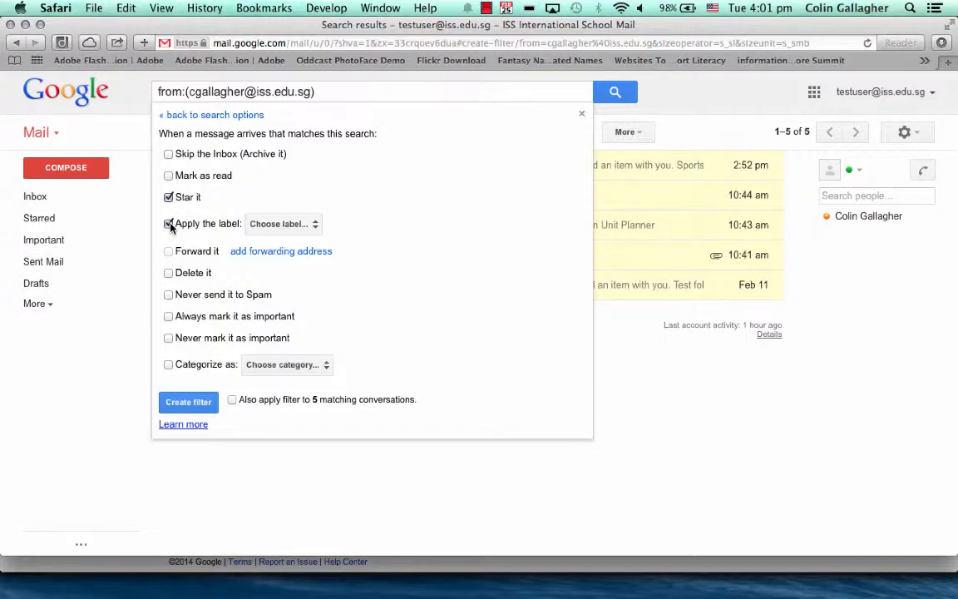
pyautogui.click(307, 224)
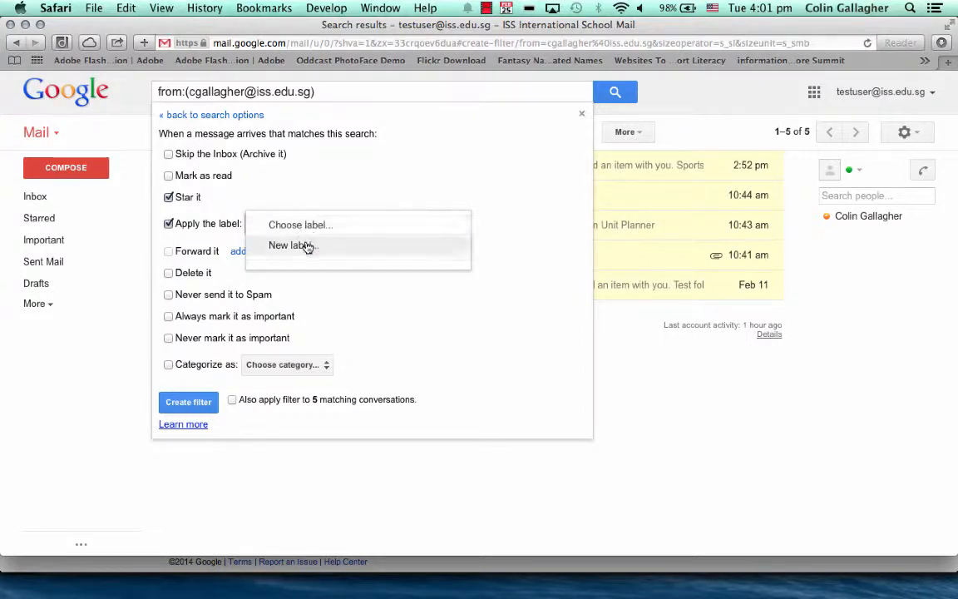
pyautogui.click(301, 244)
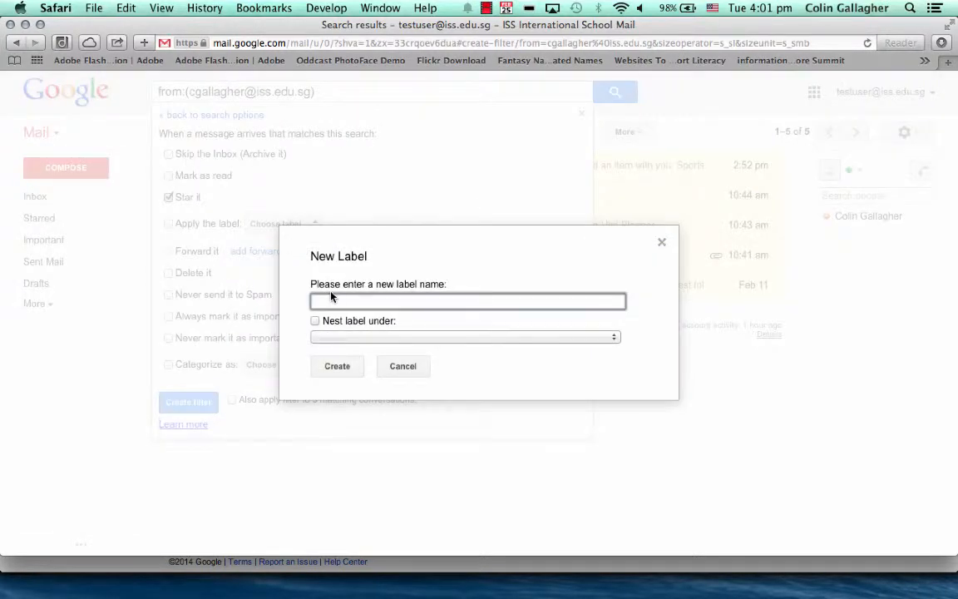
pyautogui.write('Important from CGallagher')
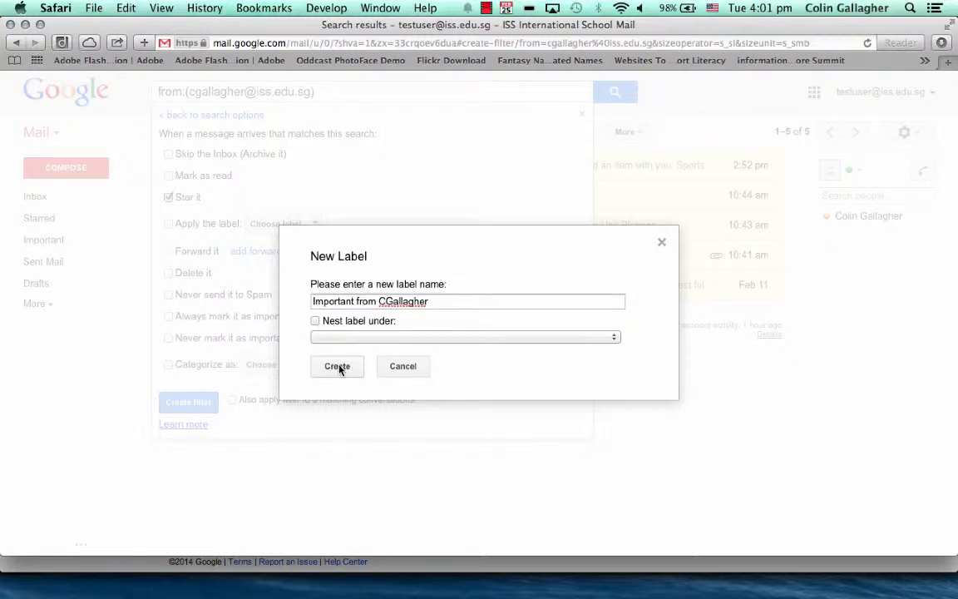
pyautogui.click(337, 367)
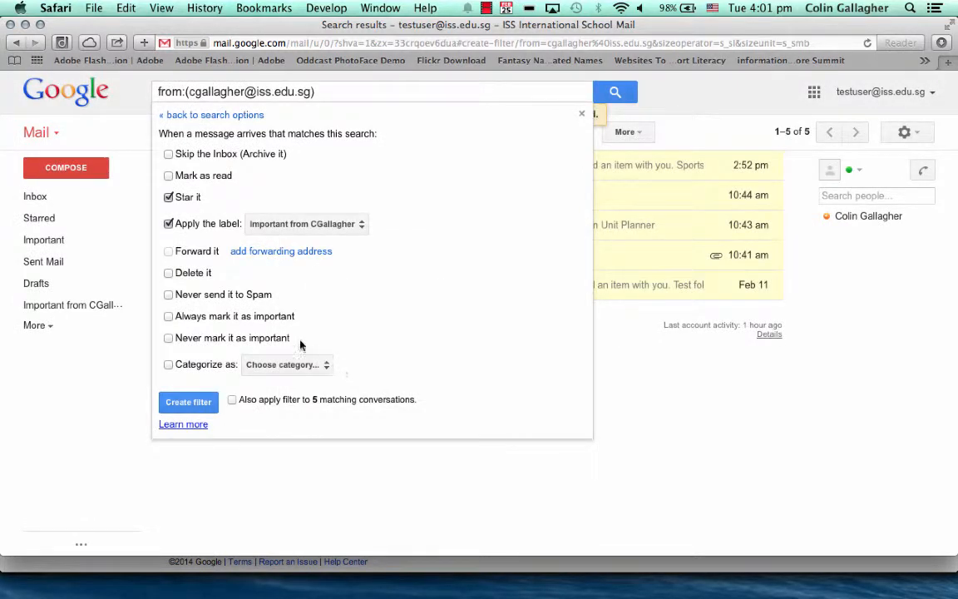
# Create the filter with Never send it to Spam and Always mark it as important enabled, also applying it to the matching conversations.
pyautogui.click(169, 295)
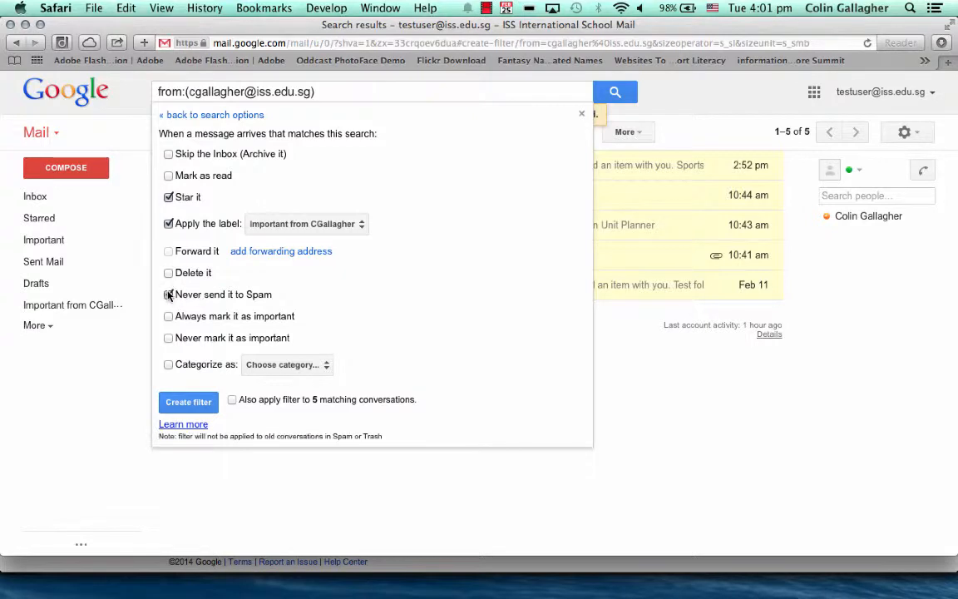
pyautogui.click(169, 317)
pyautogui.click(267, 366)
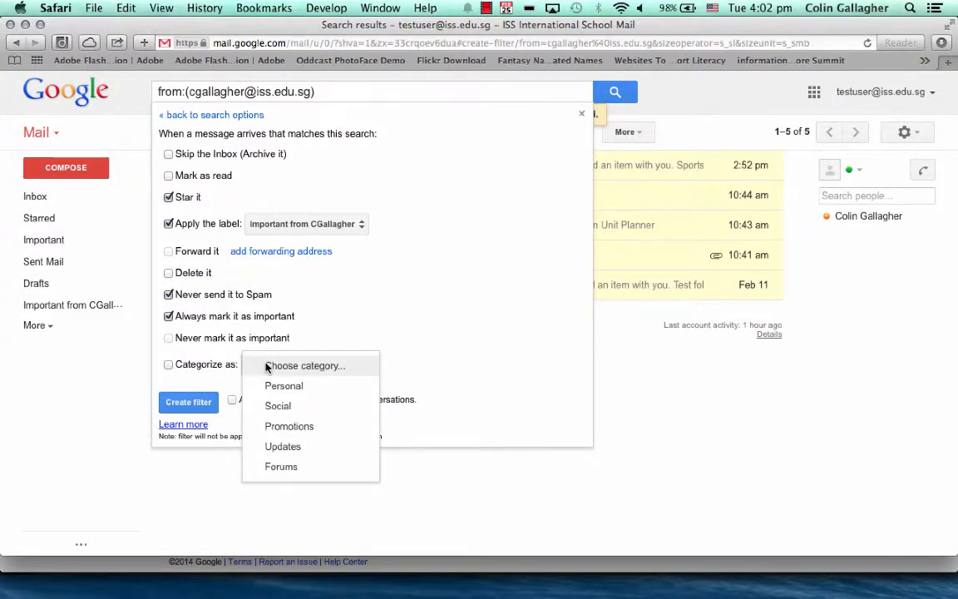
pyautogui.click(191, 375)
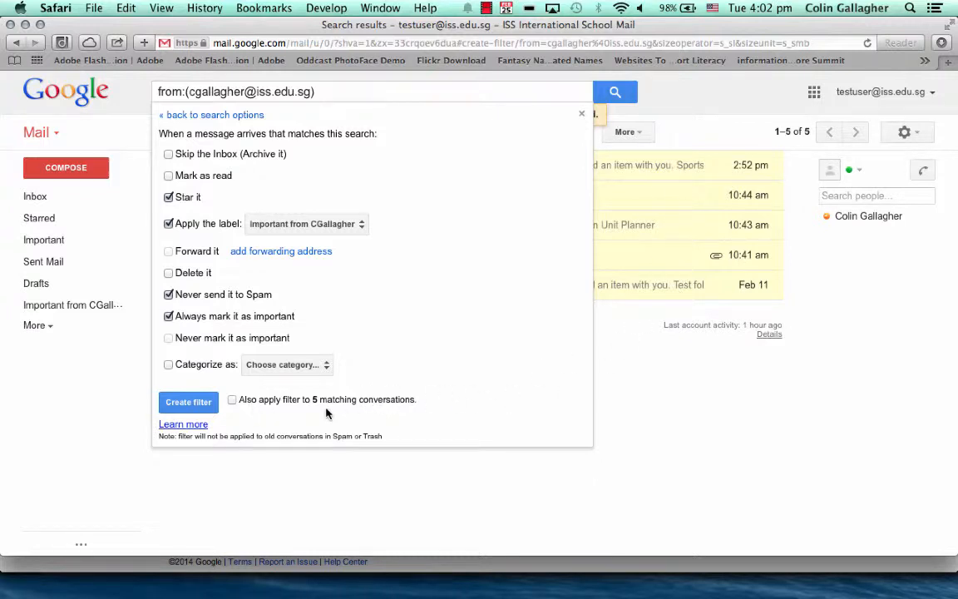
pyautogui.click(232, 400)
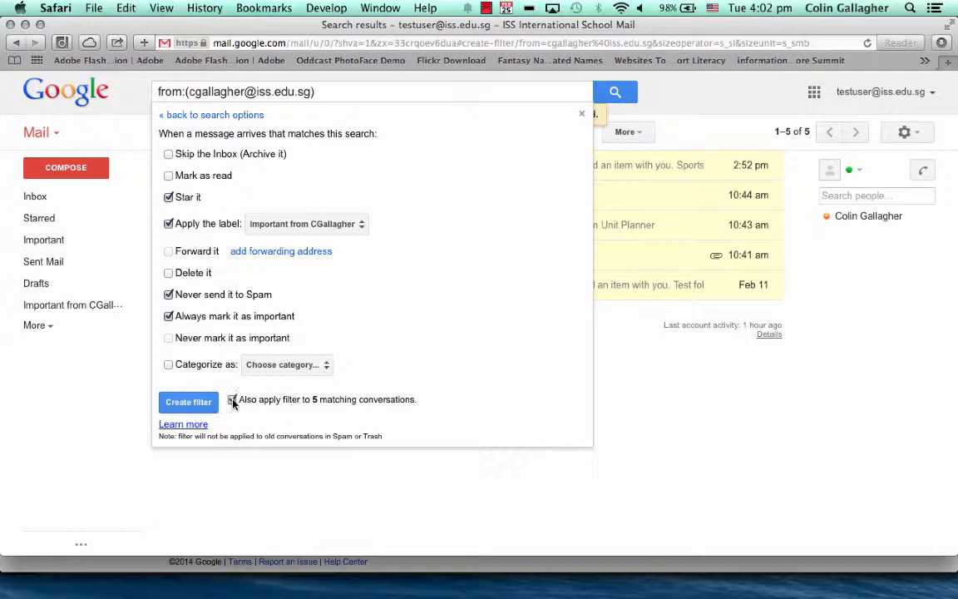
pyautogui.click(190, 403)
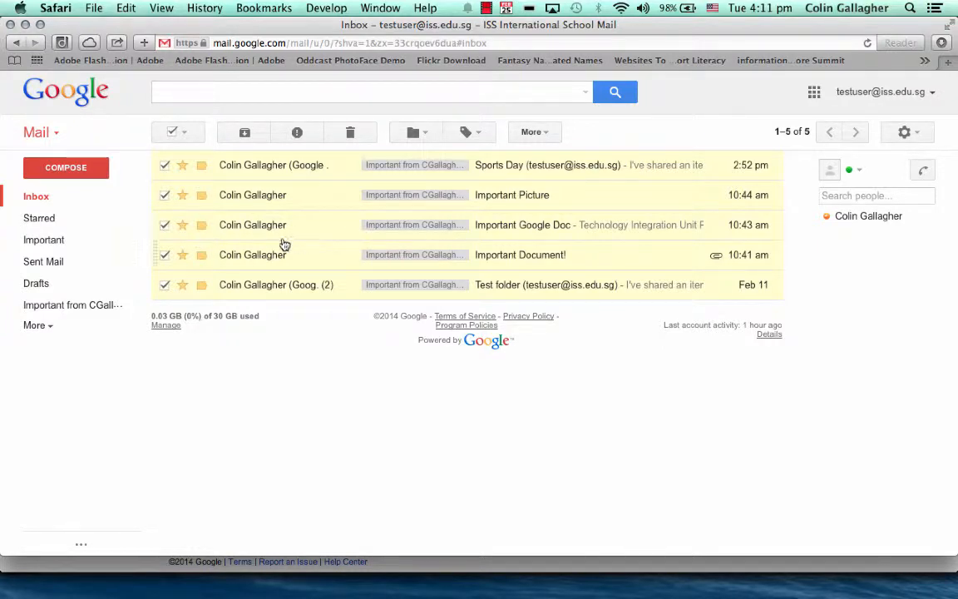
# Create a new label named "Bulletin" from the expanded label list and open it.
pyautogui.click(74, 307)
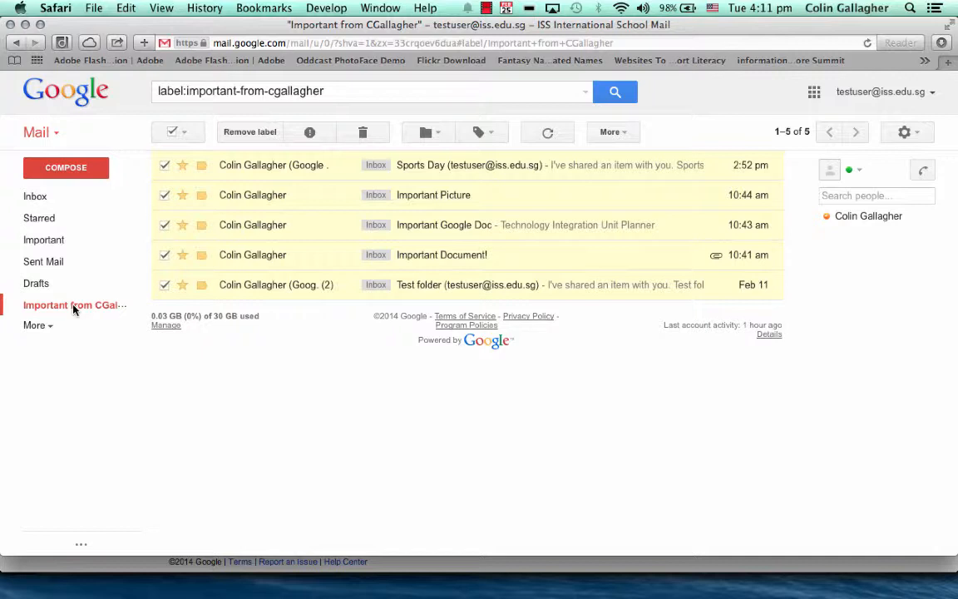
pyautogui.click(39, 326)
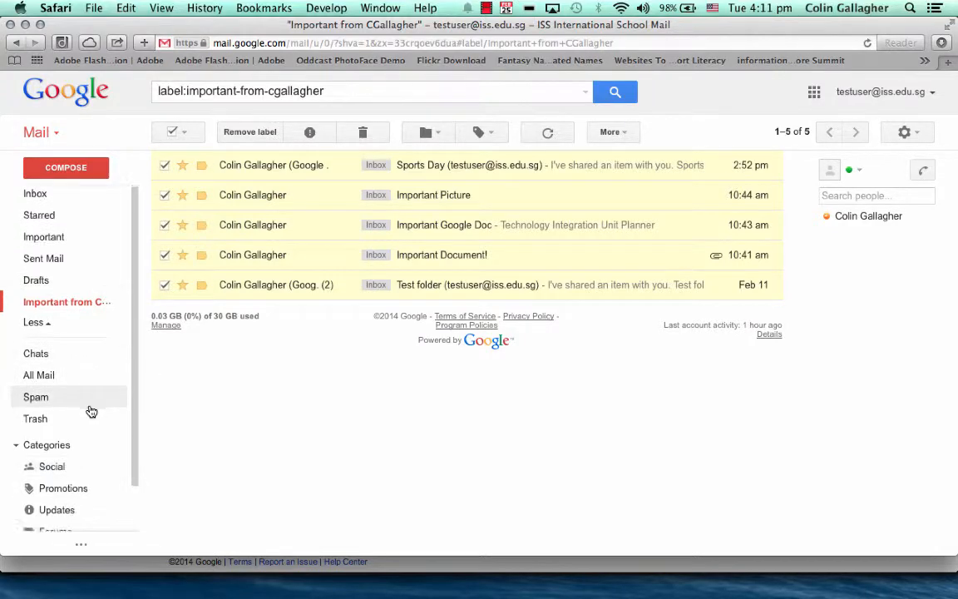
pyautogui.scroll(-2, 88, 425)
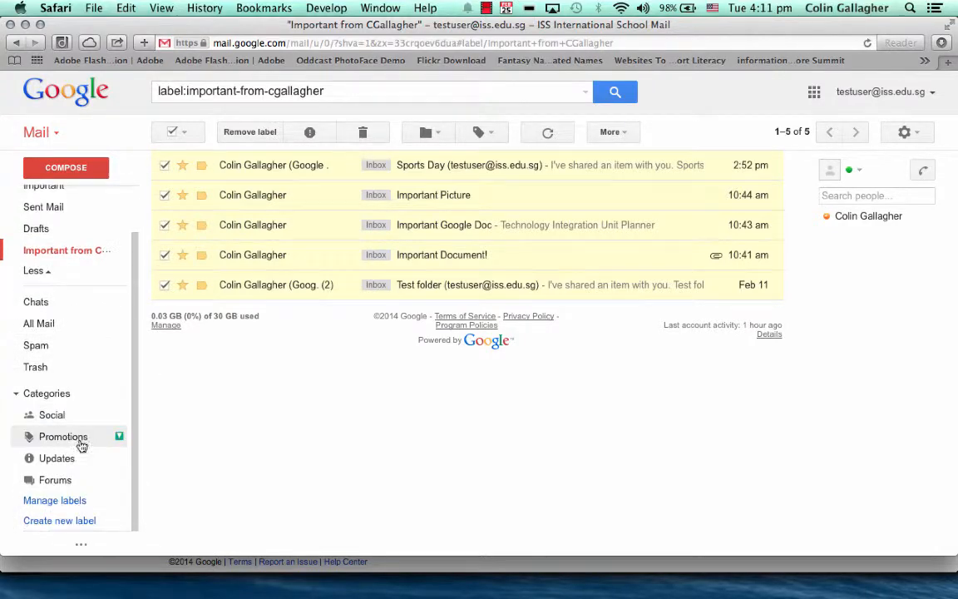
pyautogui.click(59, 521)
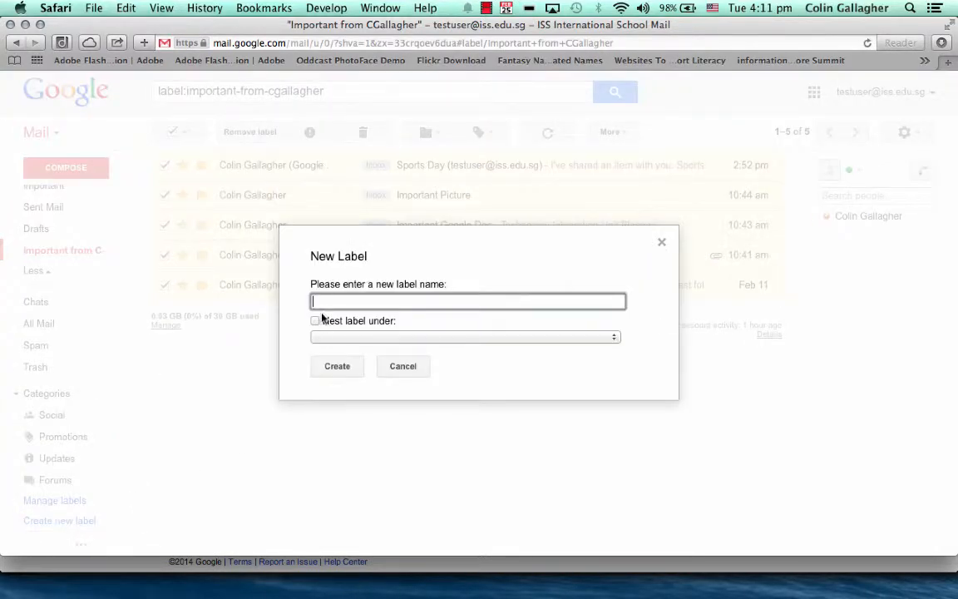
pyautogui.write('Bulletin')
pyautogui.click(345, 367)
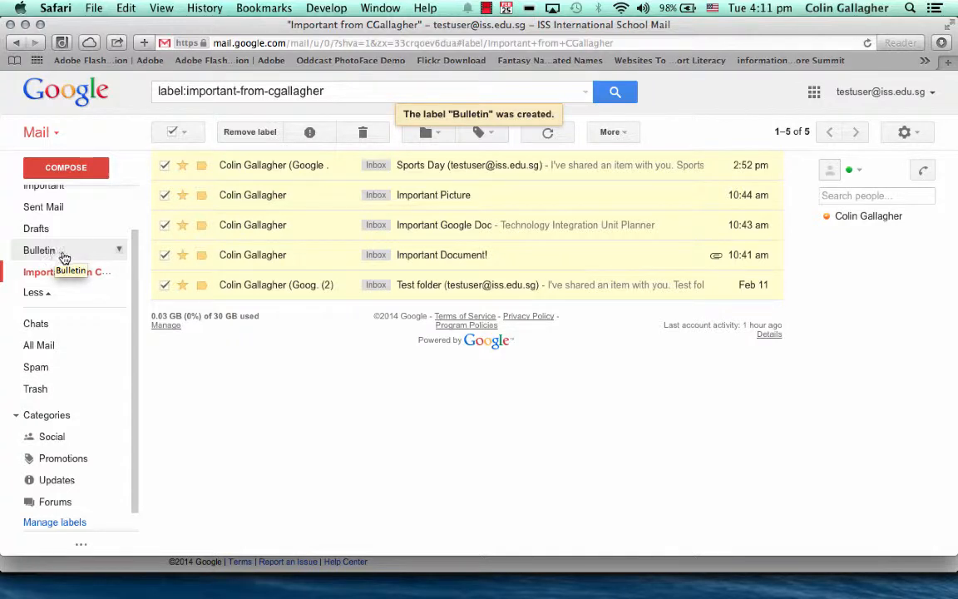
pyautogui.click(74, 252)
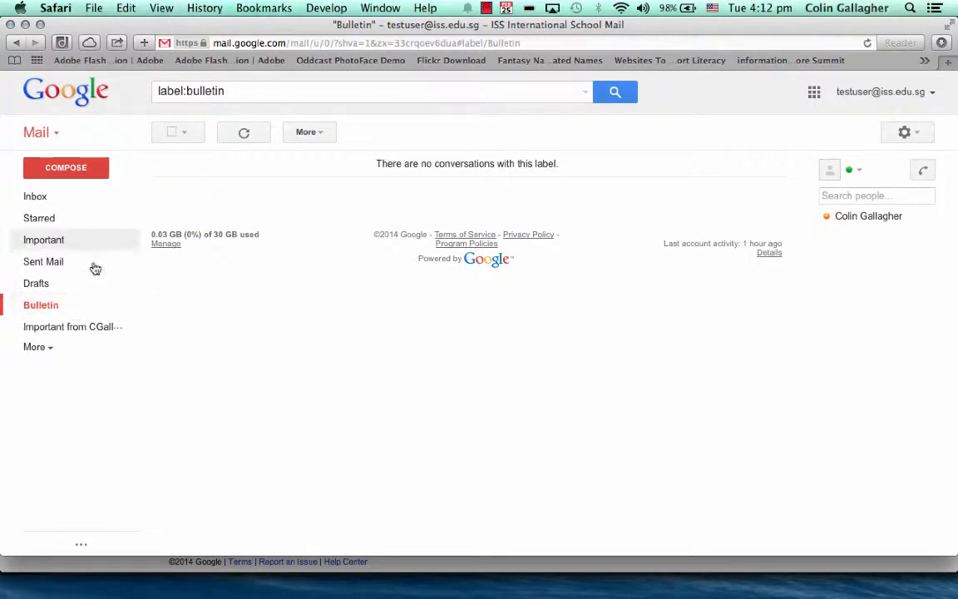
# Start a filter from only the "Important Picture" inbox message, require the words "bulletin", and proceed to the filter actions.
pyautogui.click(81, 203)
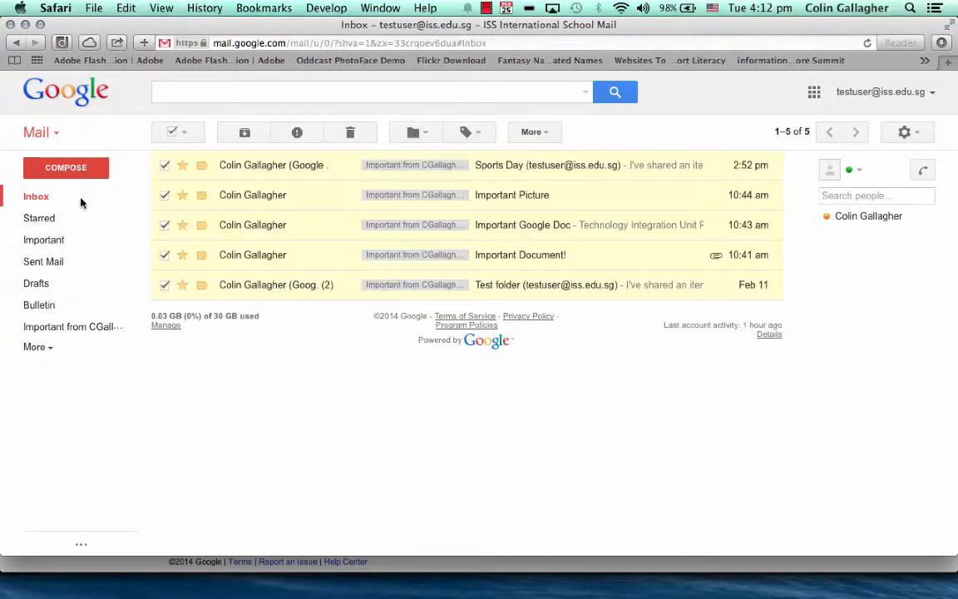
pyautogui.click(171, 132)
pyautogui.click(164, 195)
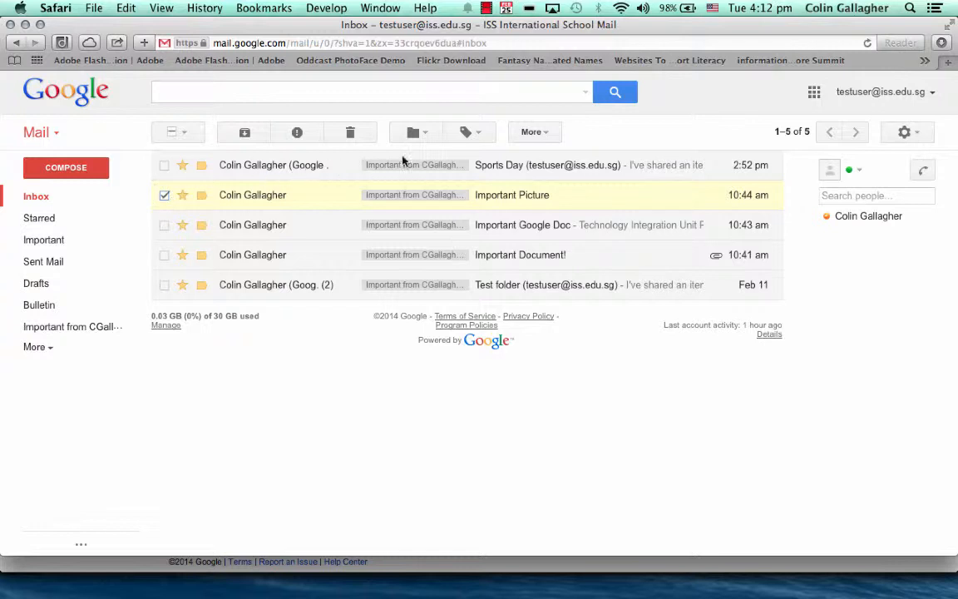
pyautogui.click(531, 133)
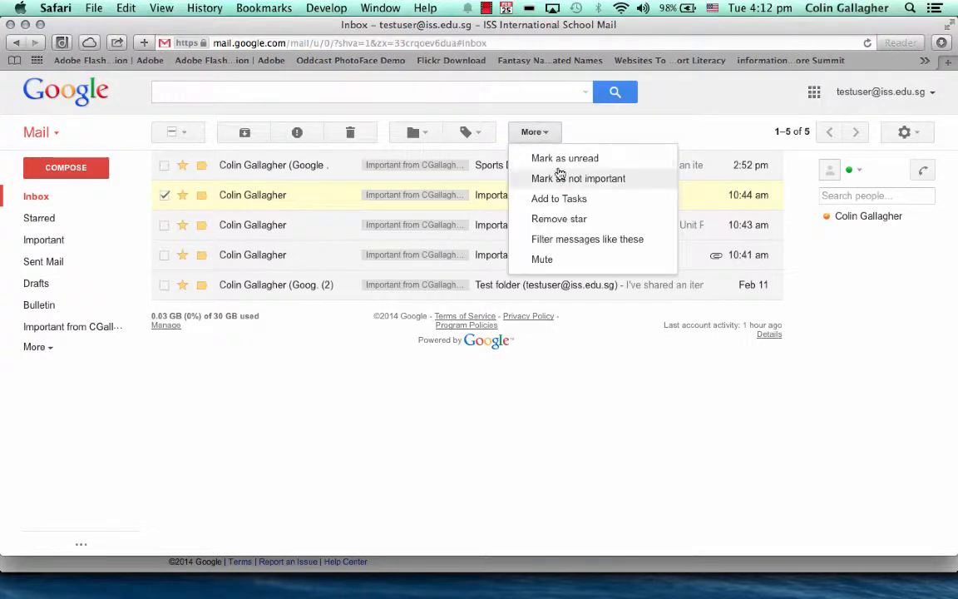
pyautogui.click(576, 241)
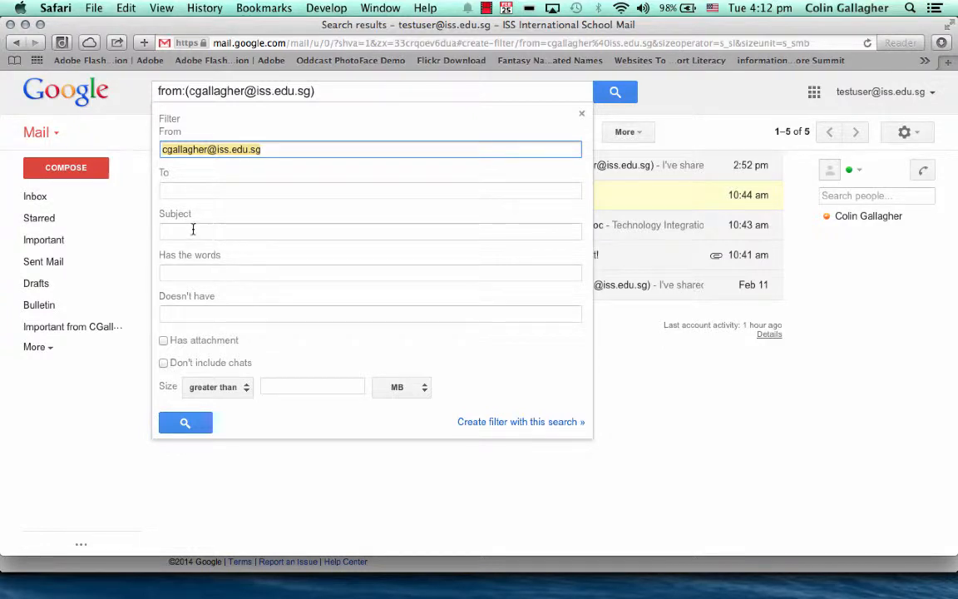
pyautogui.click(204, 273)
pyautogui.write('bulletin')
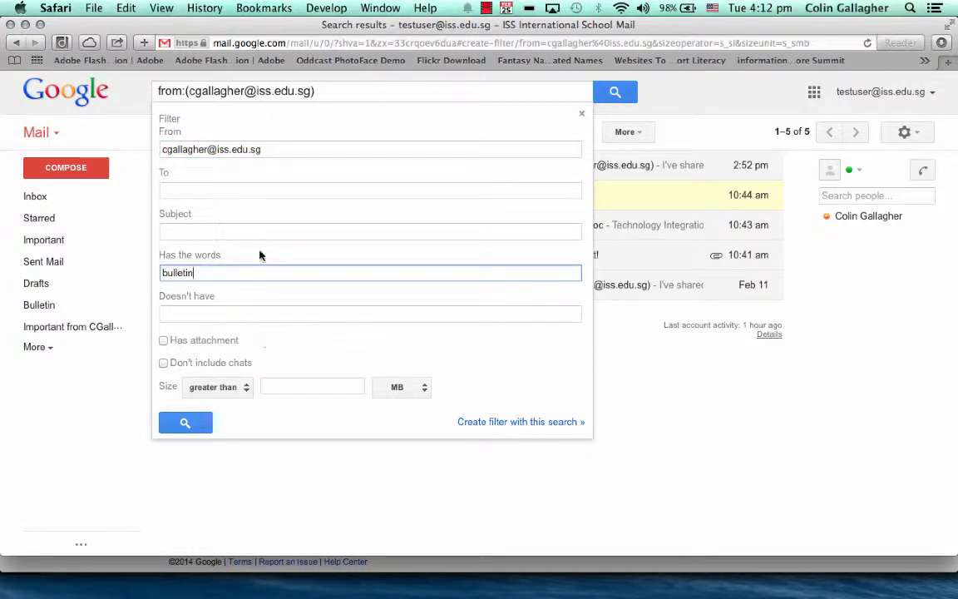
pyautogui.click(513, 426)
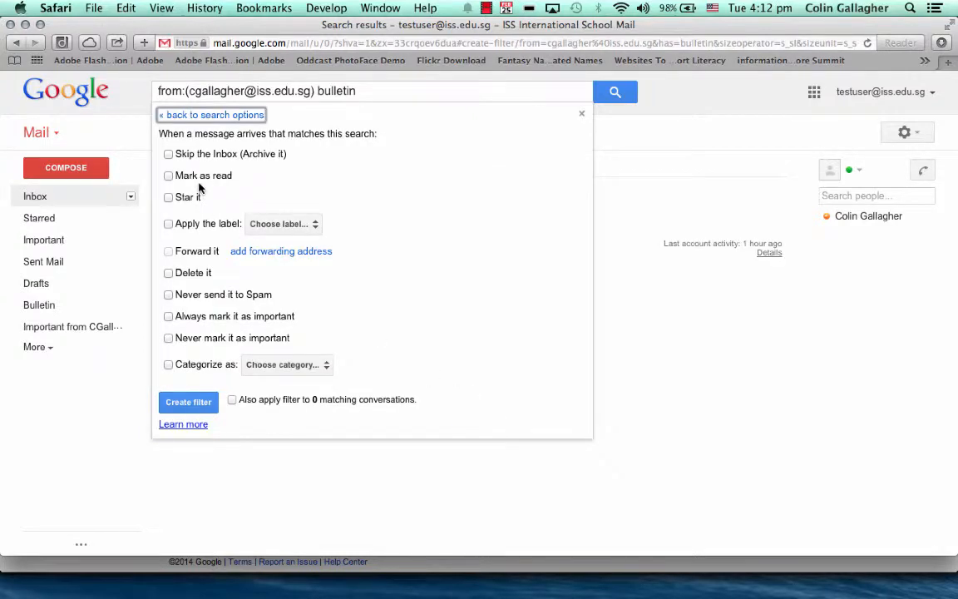
# Create the filter so matching messages get the Bulletin label and skip the inbox.
pyautogui.click(169, 223)
pyautogui.click(317, 225)
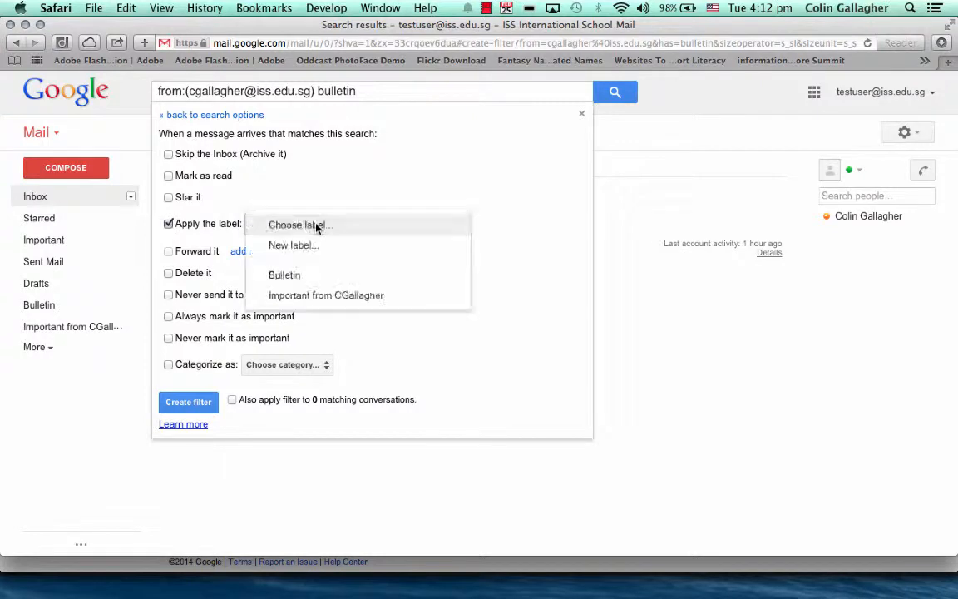
pyautogui.click(316, 274)
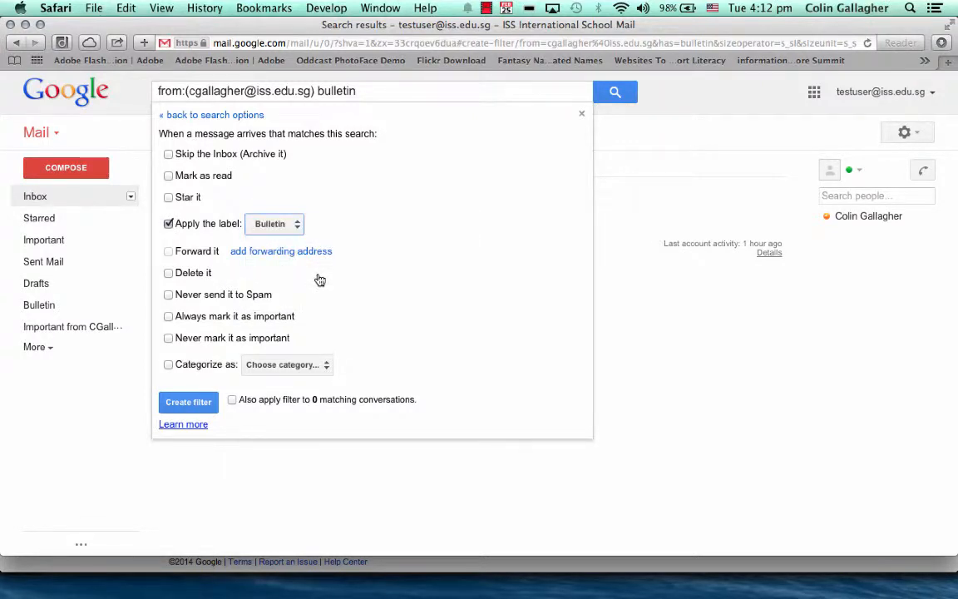
pyautogui.click(170, 154)
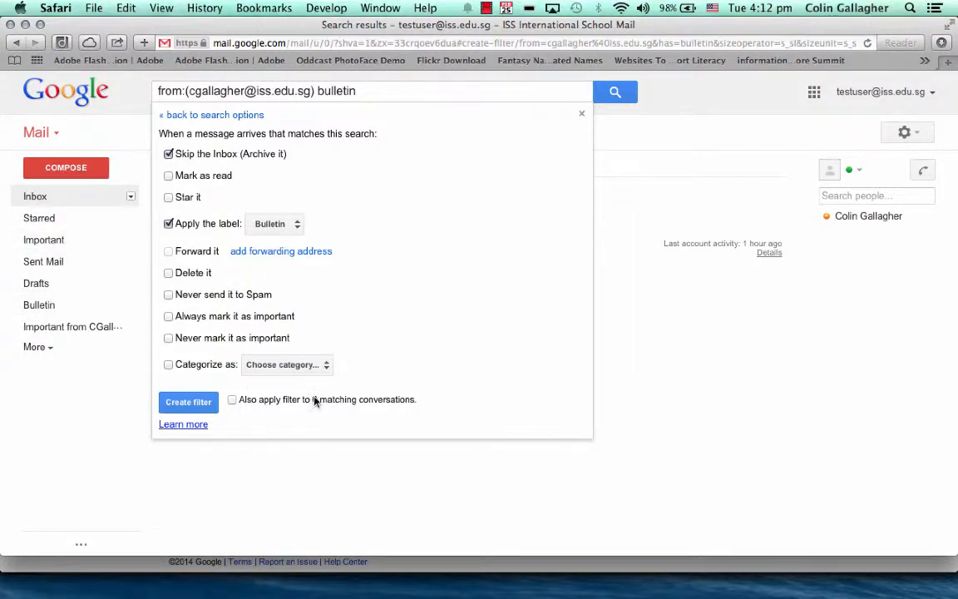
pyautogui.click(183, 403)
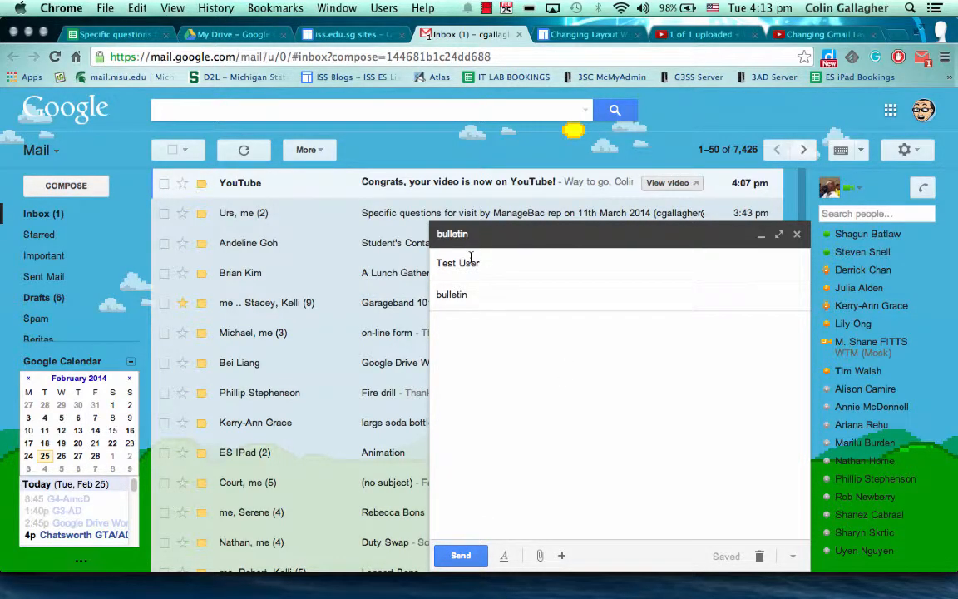
# Send the prepared "bulletin" email to the test account and refresh that account's inbox in Safari.
pyautogui.click(461, 554)
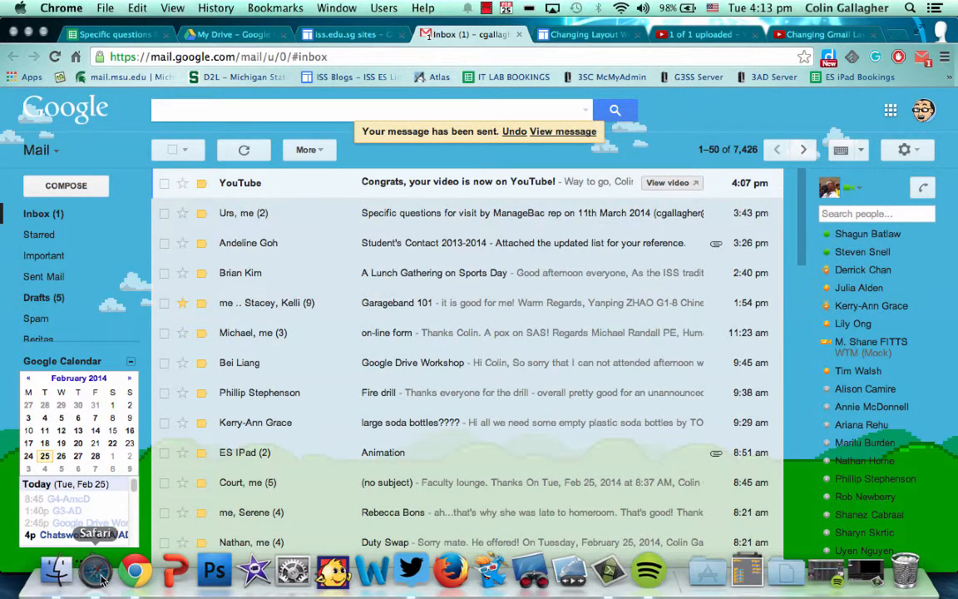
pyautogui.click(85, 572)
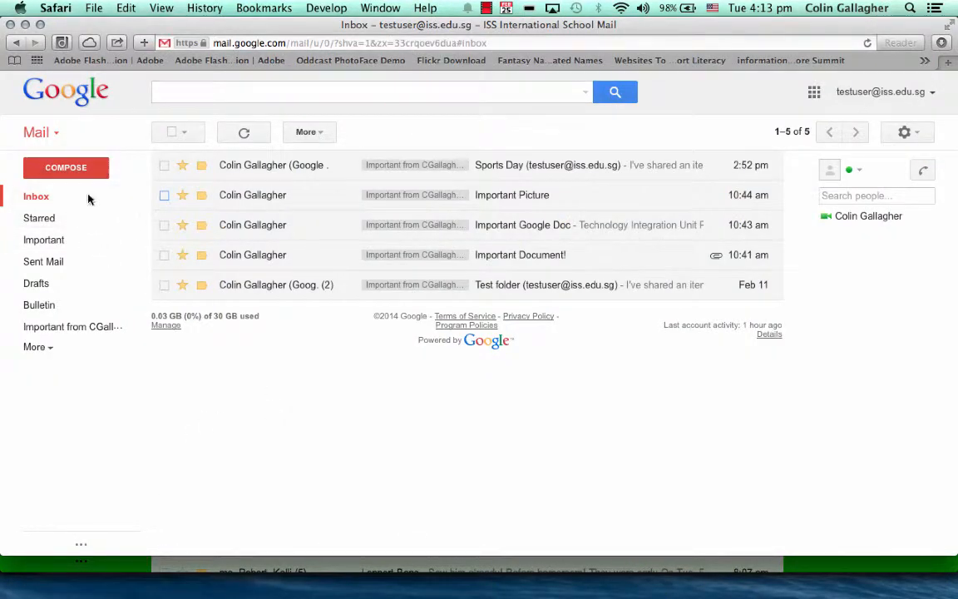
pyautogui.click(242, 135)
# Check where the bulletin email was filed by viewing the Bulletin label, the inbox and the label for important mail from the sender.
pyautogui.click(38, 305)
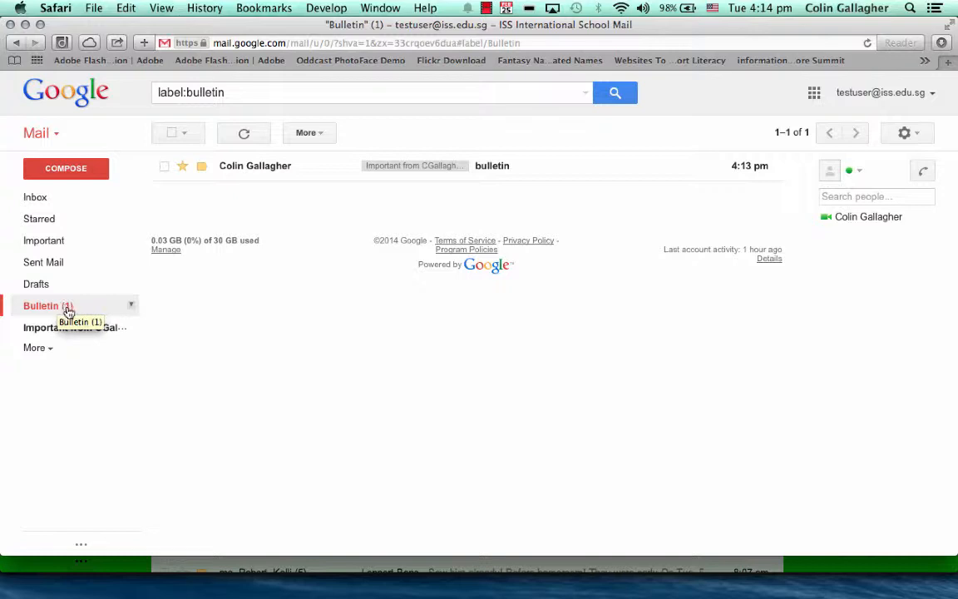
pyautogui.click(52, 197)
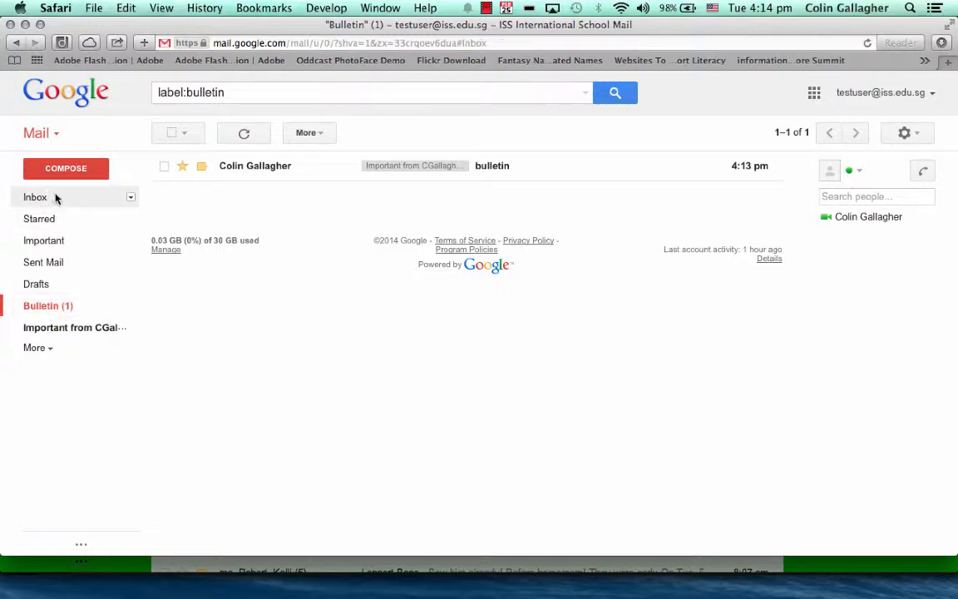
pyautogui.click(55, 306)
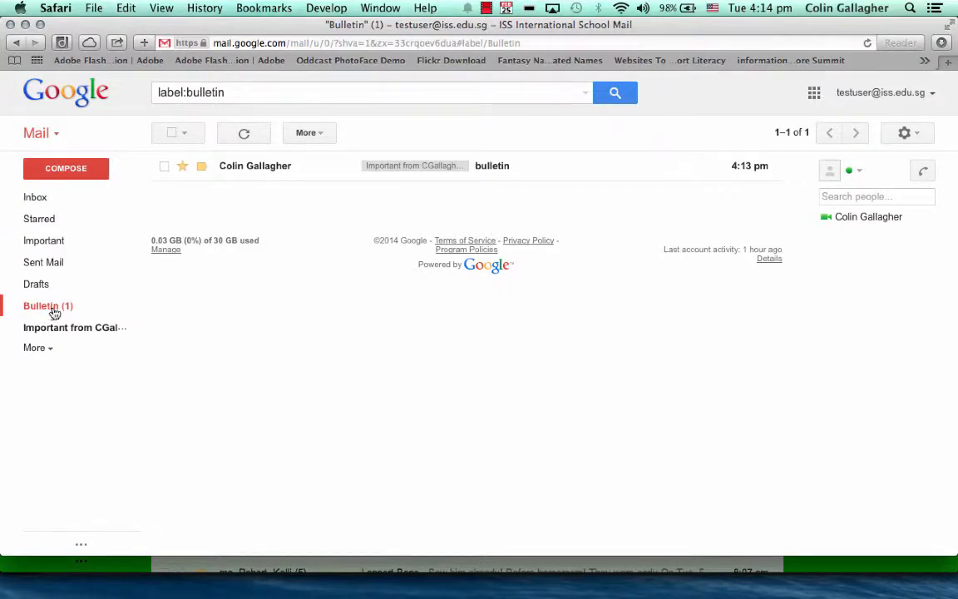
pyautogui.click(63, 332)
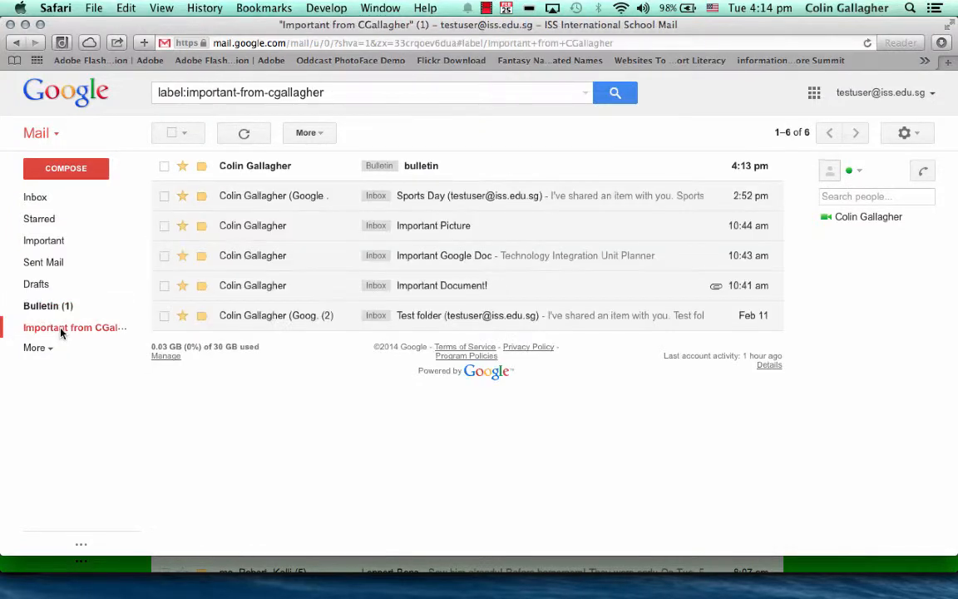